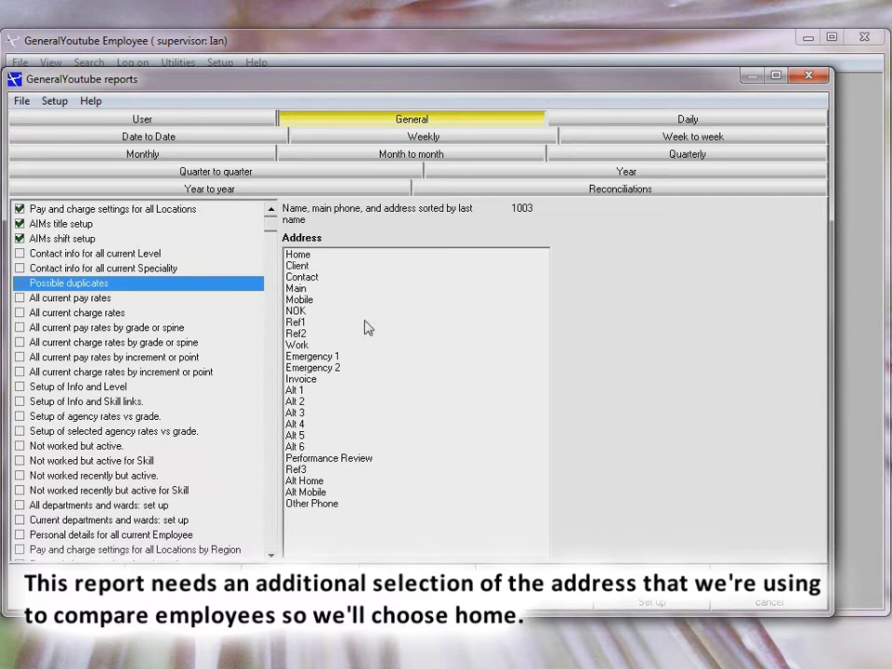
- Choose the Home address for the Possible duplicates report and try to view the report
click(299, 254)
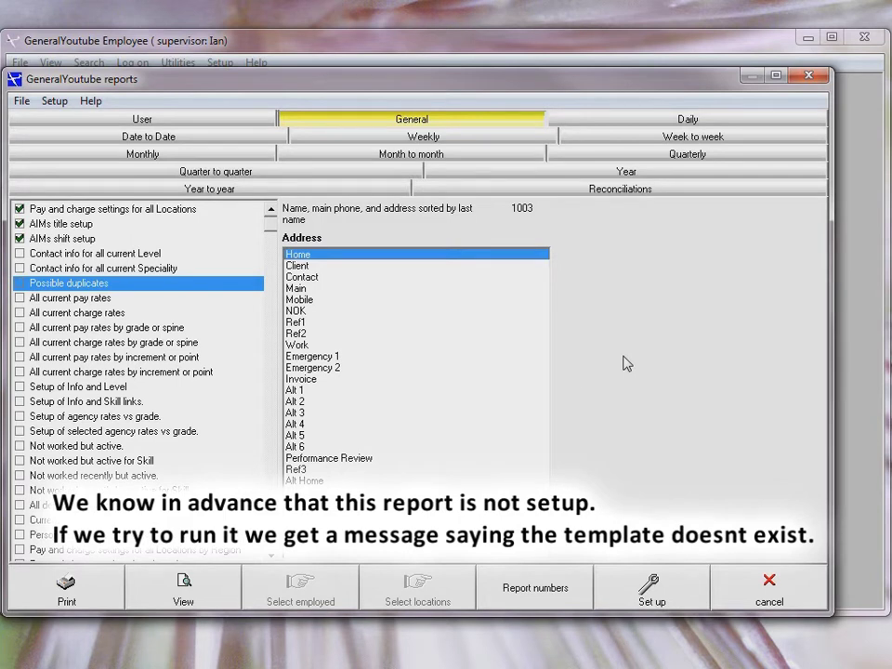
click(183, 590)
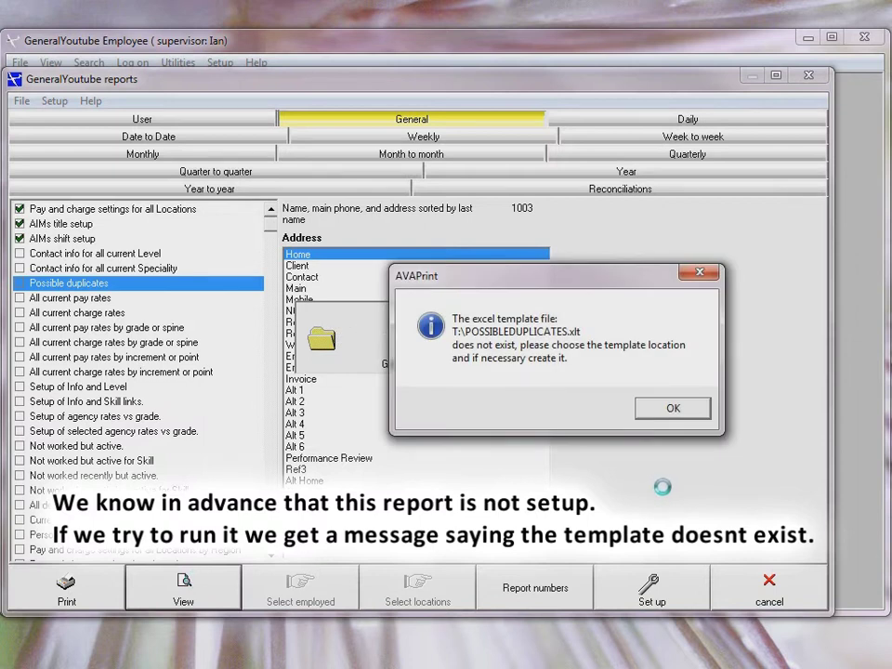
click(670, 409)
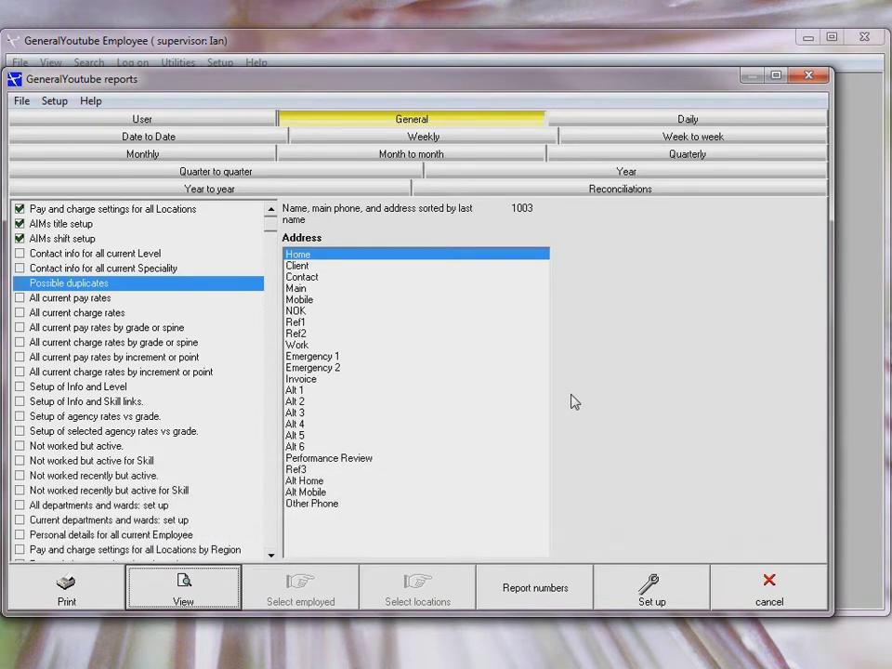
- Set up the Possible duplicates report with template path T:\ and create a new blank template file there
click(644, 590)
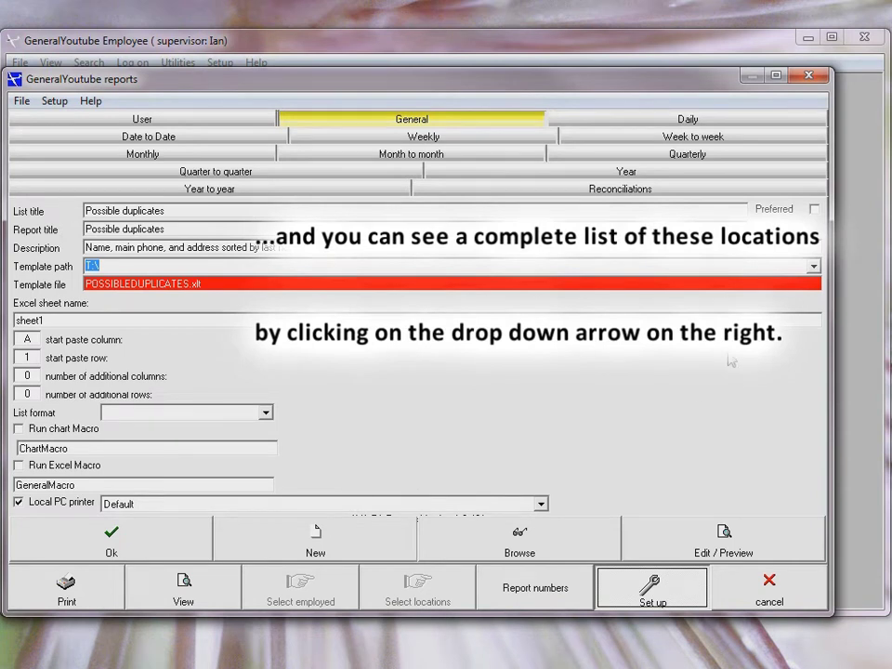
click(813, 268)
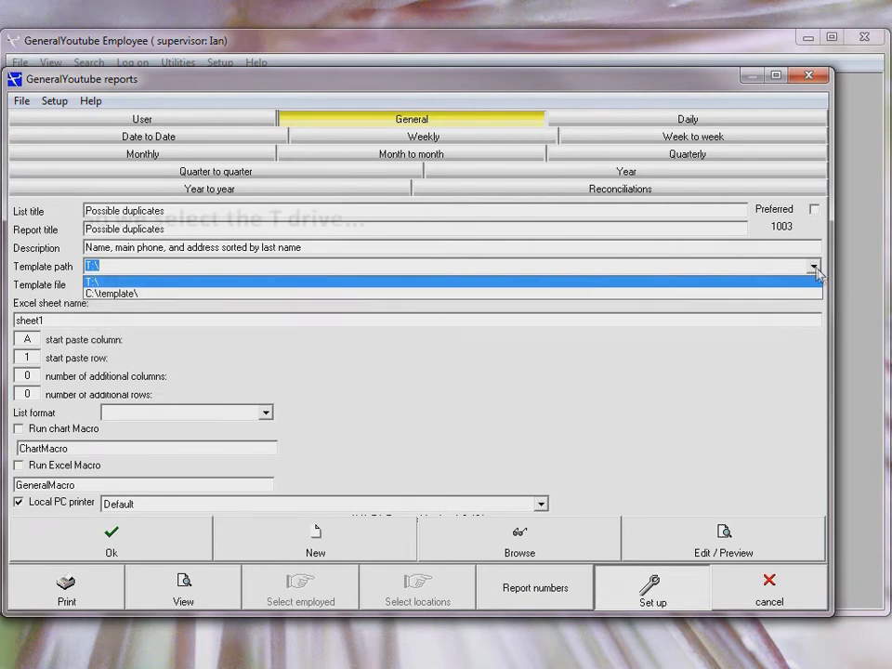
click(449, 283)
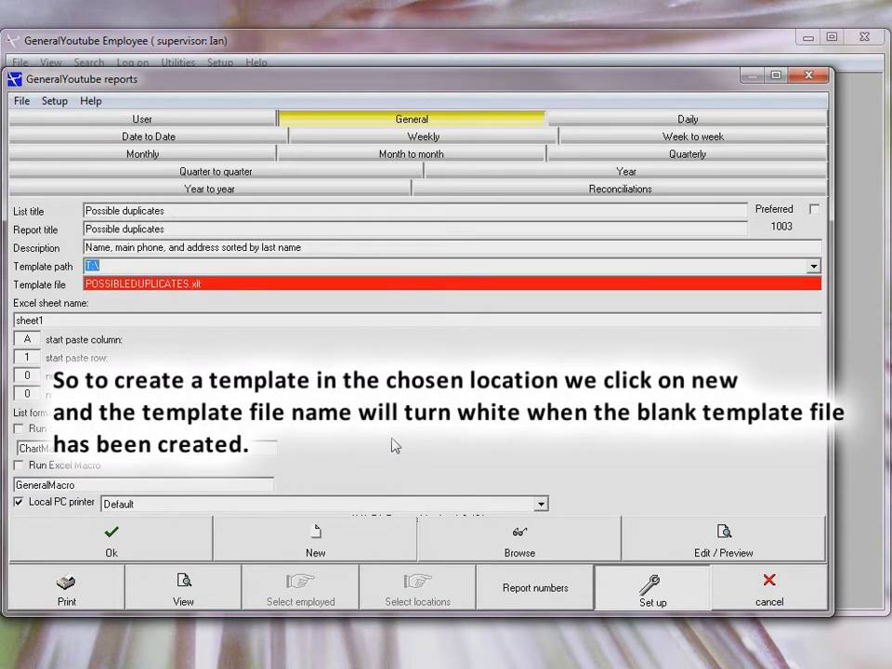
click(311, 546)
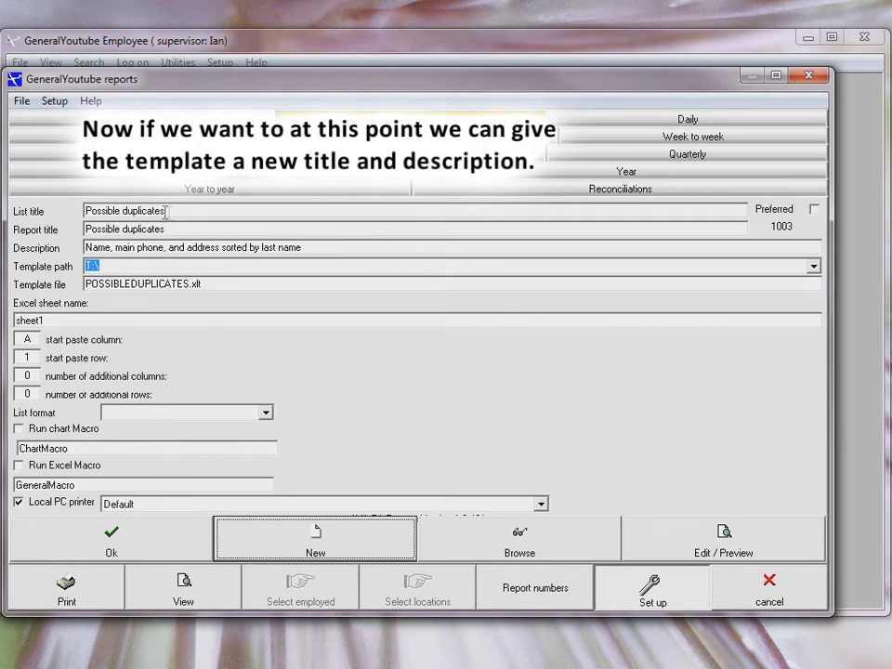
- Mark the Possible duplicates report as preferred and save its setup, keeping the existing titles
drag(165, 211, 107, 211)
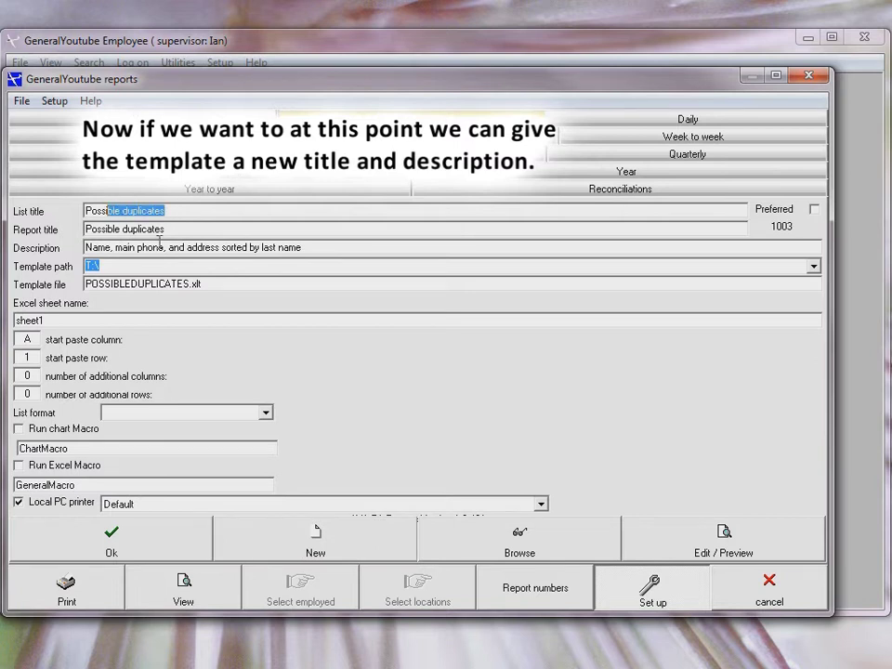
drag(166, 229, 146, 230)
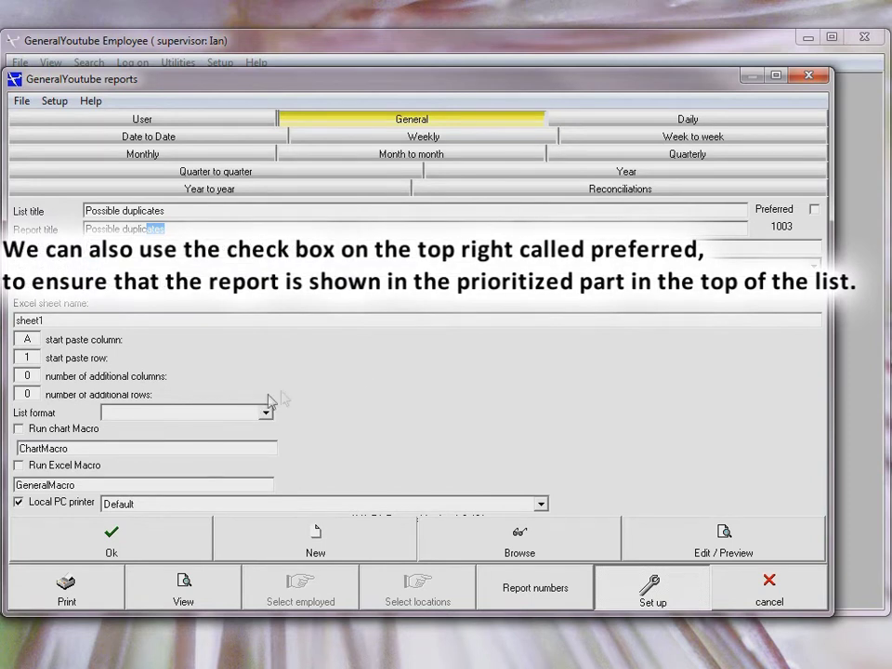
click(815, 212)
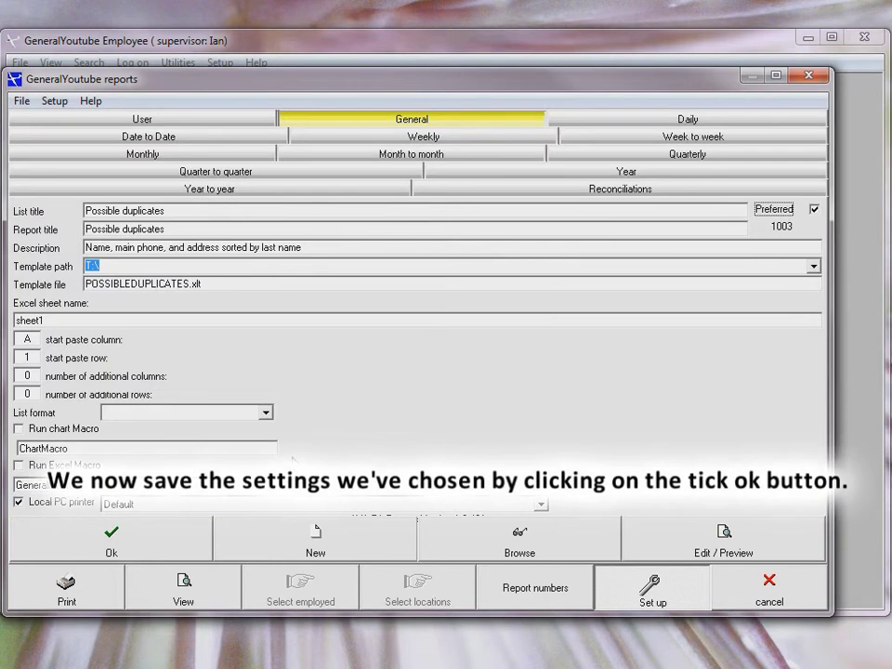
click(117, 537)
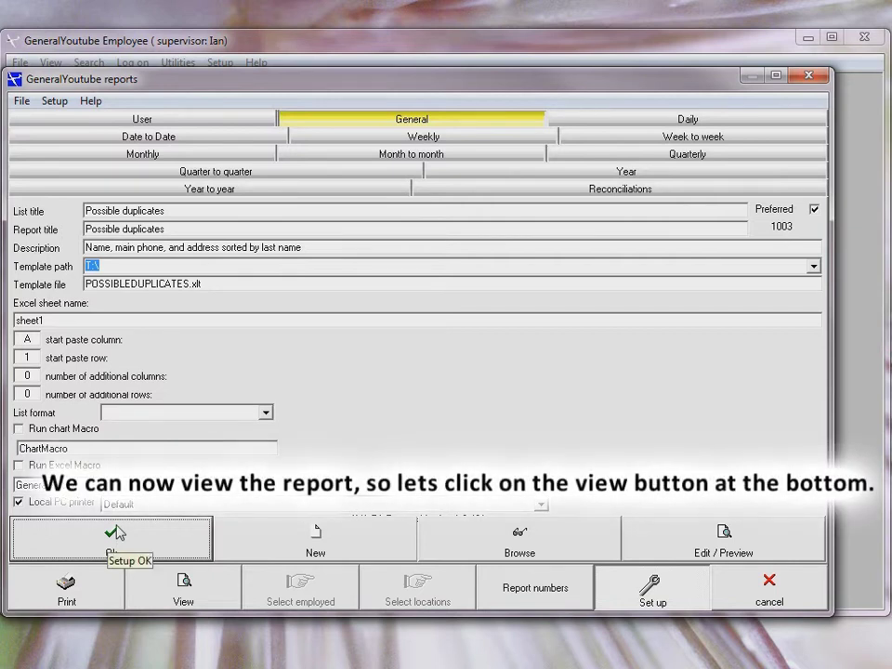
- View the Possible duplicates report in Excel and widen the DateOfBirth and Address1 to Address4 columns to fit their data
click(186, 599)
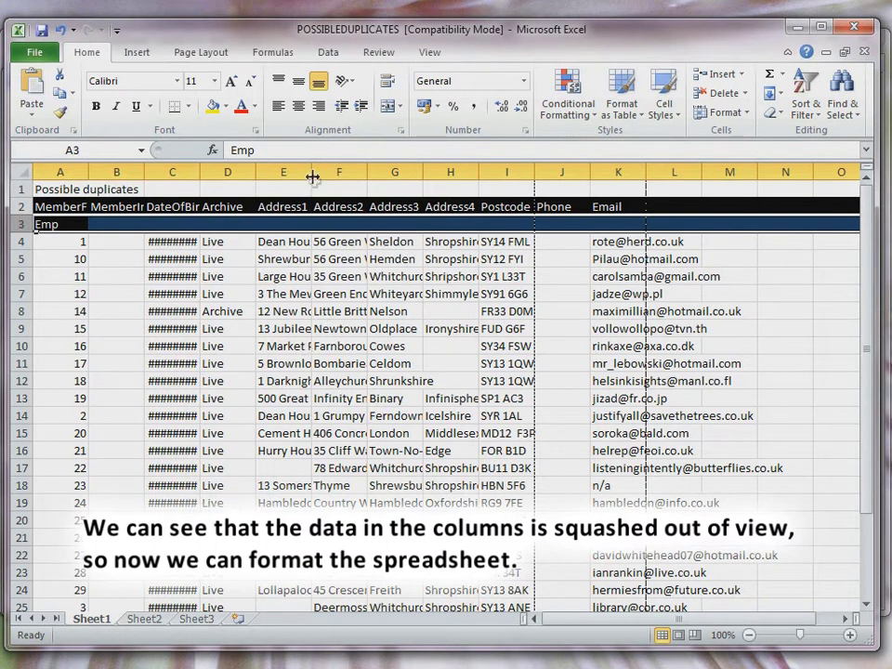
drag(309, 169, 379, 169)
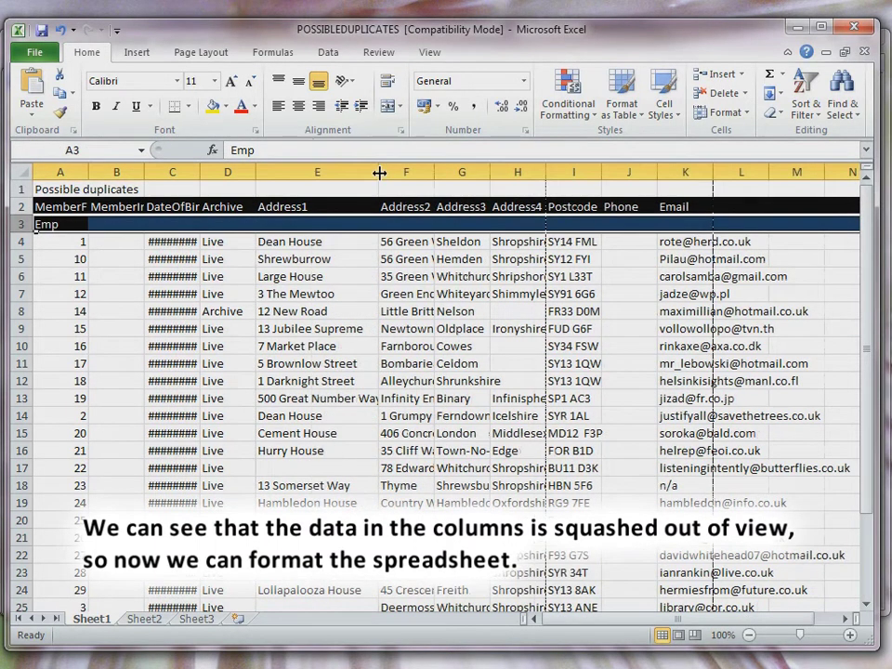
drag(436, 173, 507, 181)
drag(563, 173, 633, 177)
drag(689, 171, 818, 171)
drag(199, 173, 247, 174)
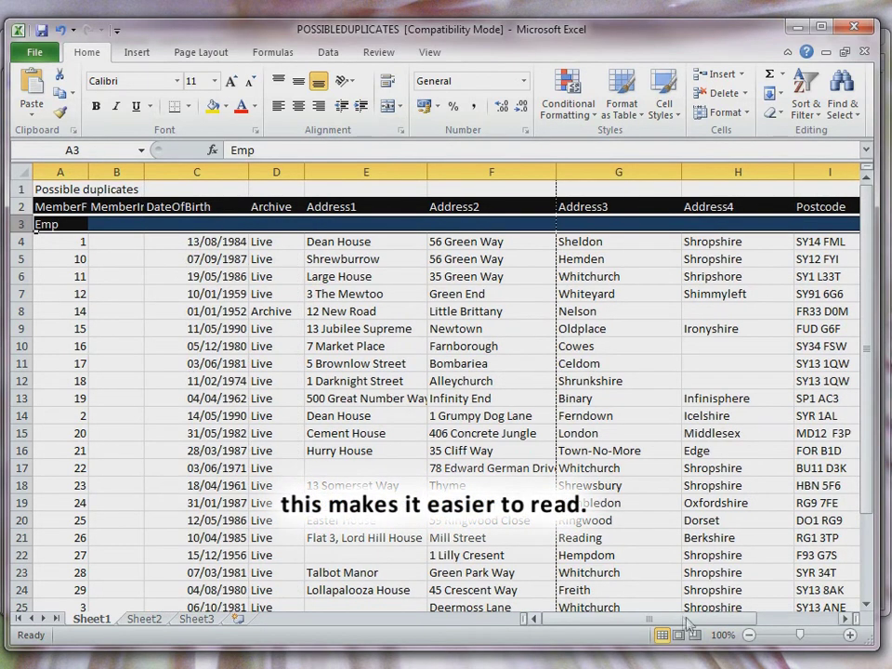
drag(687, 622, 635, 619)
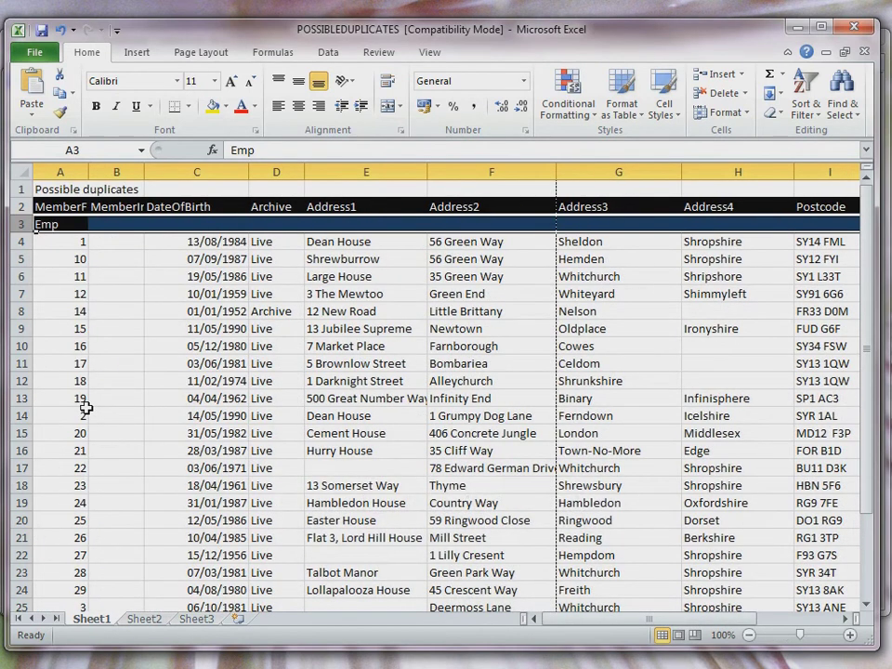
- Clear the contents of the entire Sheet1 while keeping its formatting
click(22, 171)
right_click(24, 175)
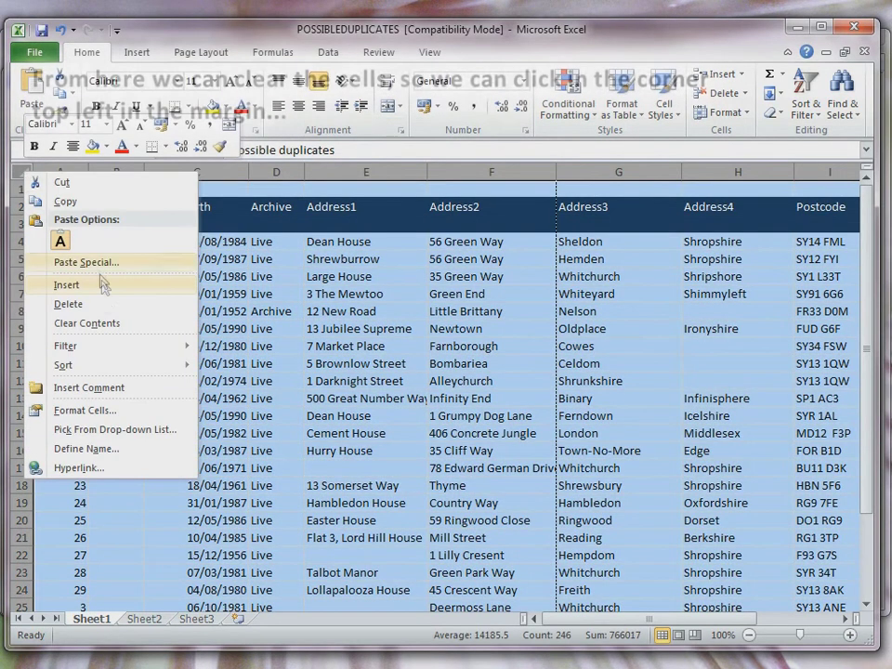
click(97, 325)
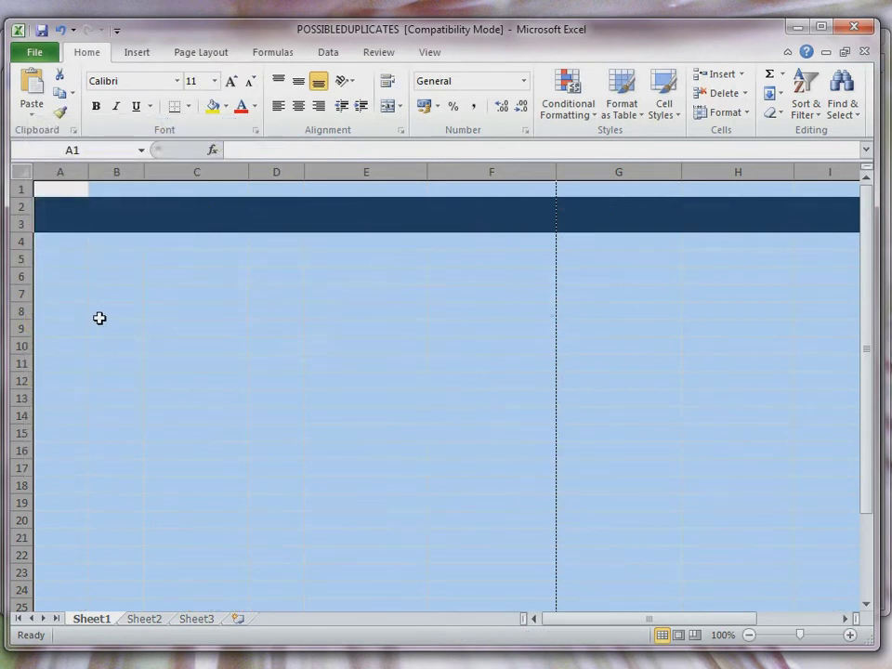
- Save the cleared sheet as the Excel 97-2003 template POSSIBLEDUPLICATES on the Template (T:) drive, replacing the existing file
click(32, 53)
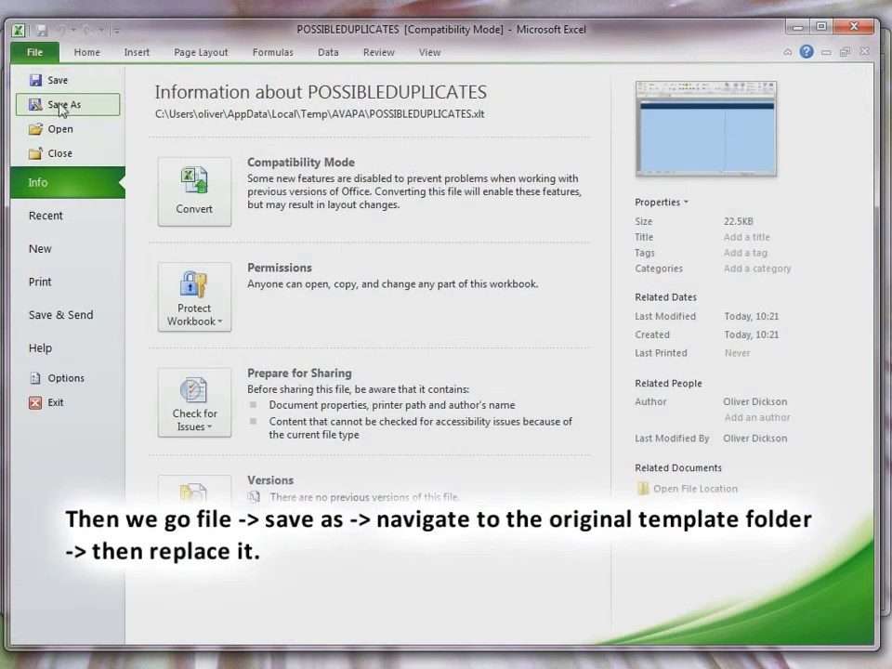
click(59, 105)
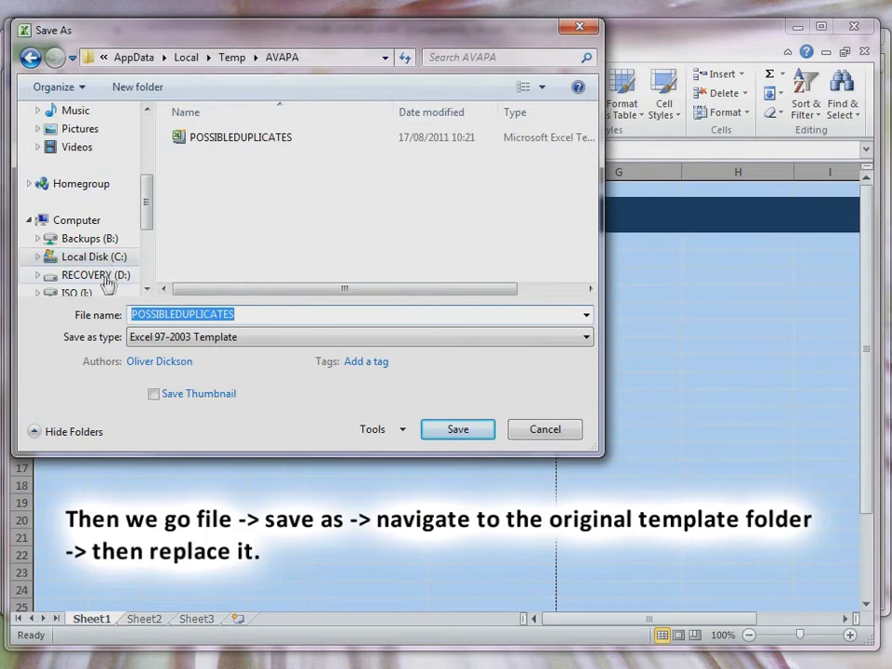
scroll(105, 263, down, 2)
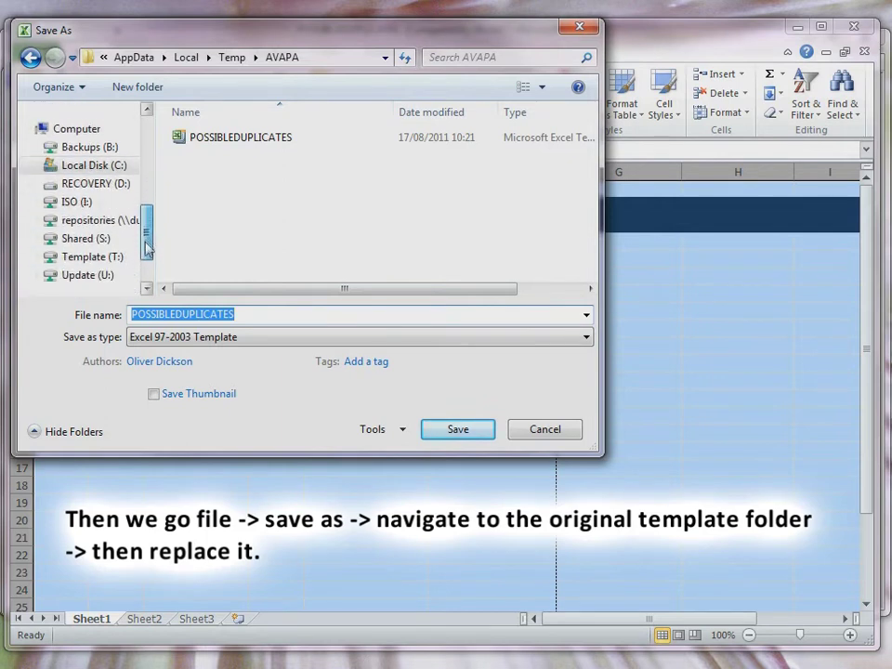
click(89, 258)
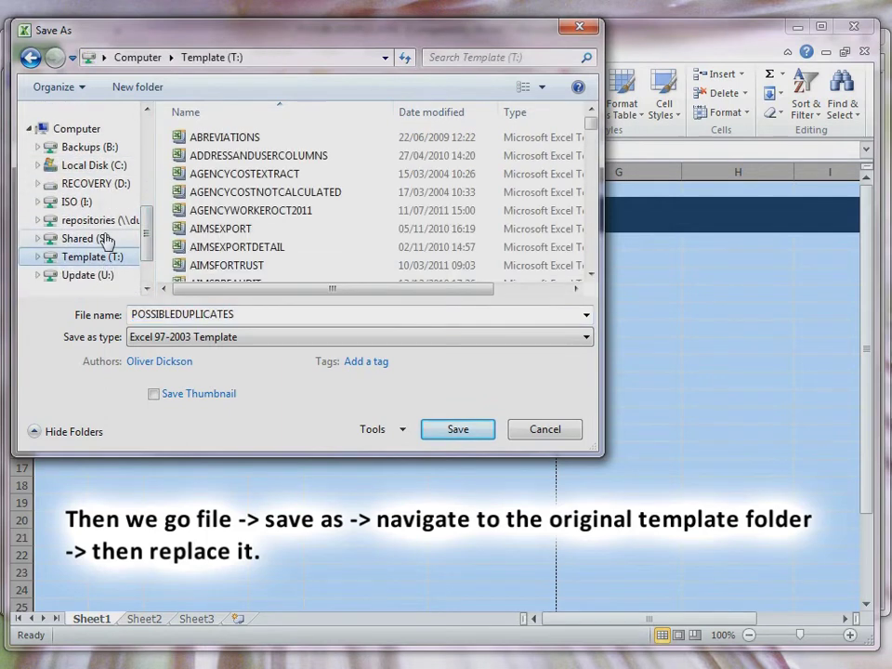
click(449, 432)
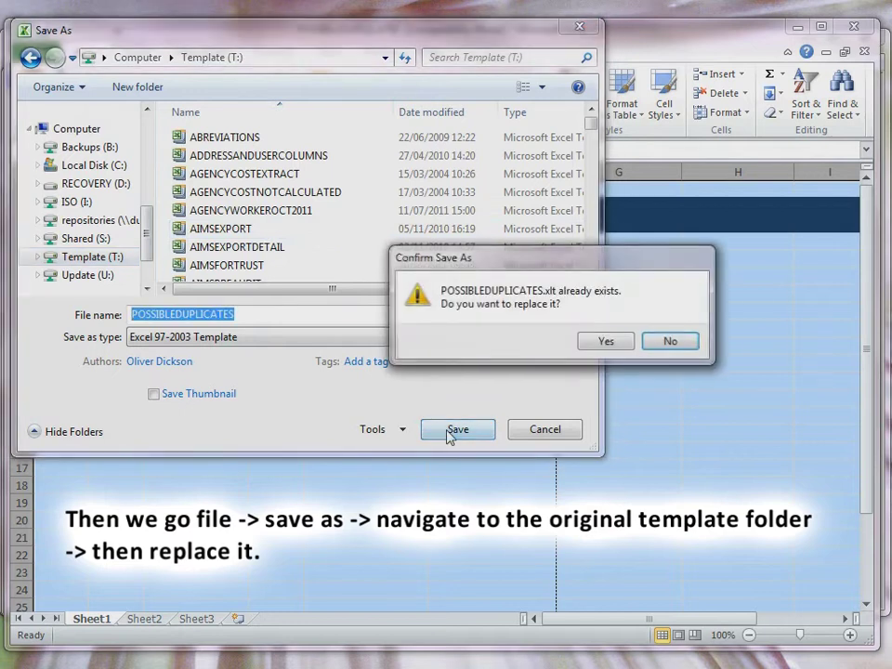
click(605, 343)
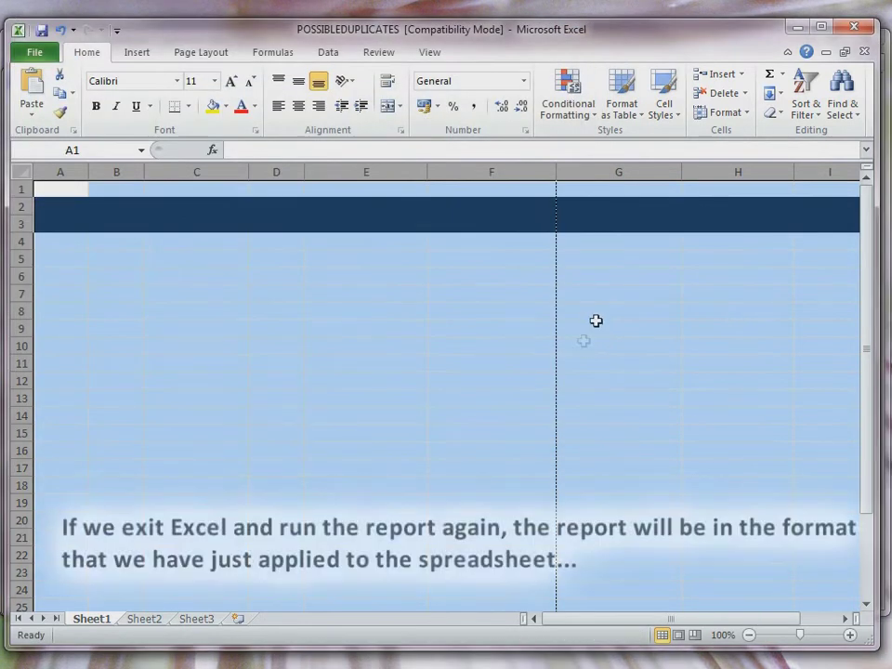
- Close Excel, switch back to the reports program and view the Possible duplicates report again to check its column layout
click(854, 28)
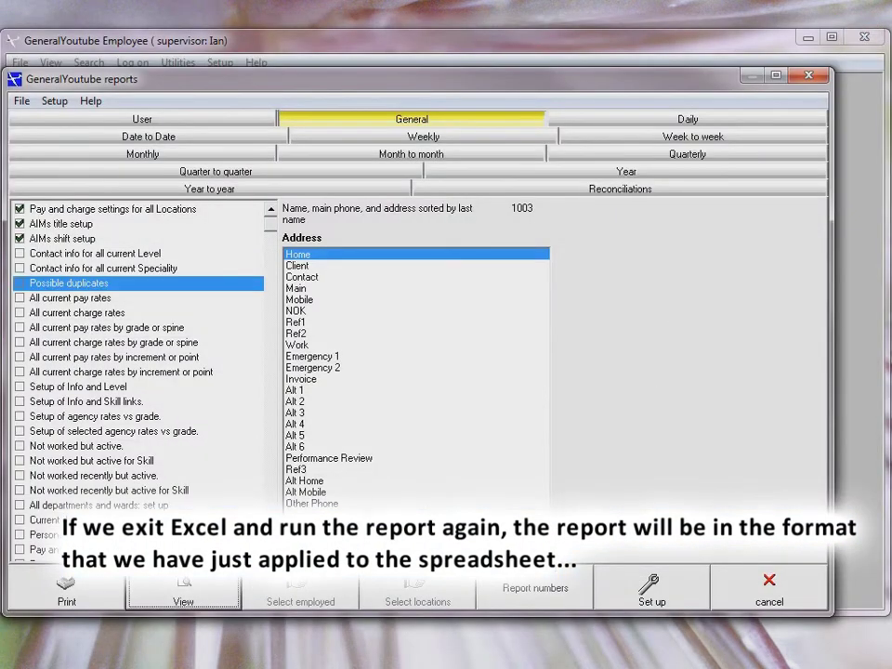
click(176, 595)
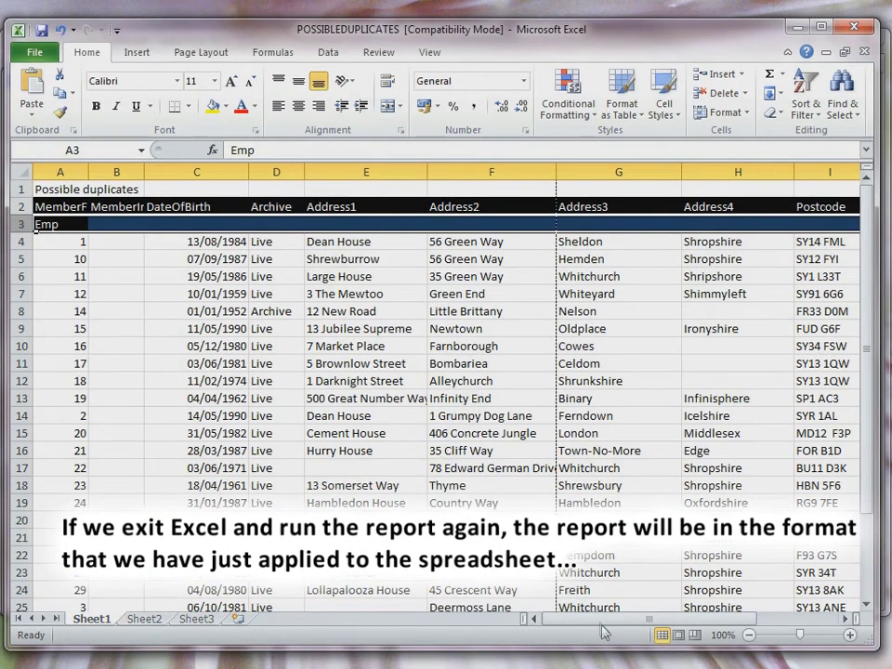
mouse_move(599, 622)
mouse_down()
mouse_move(757, 628)
mouse_move(592, 627)
mouse_up()
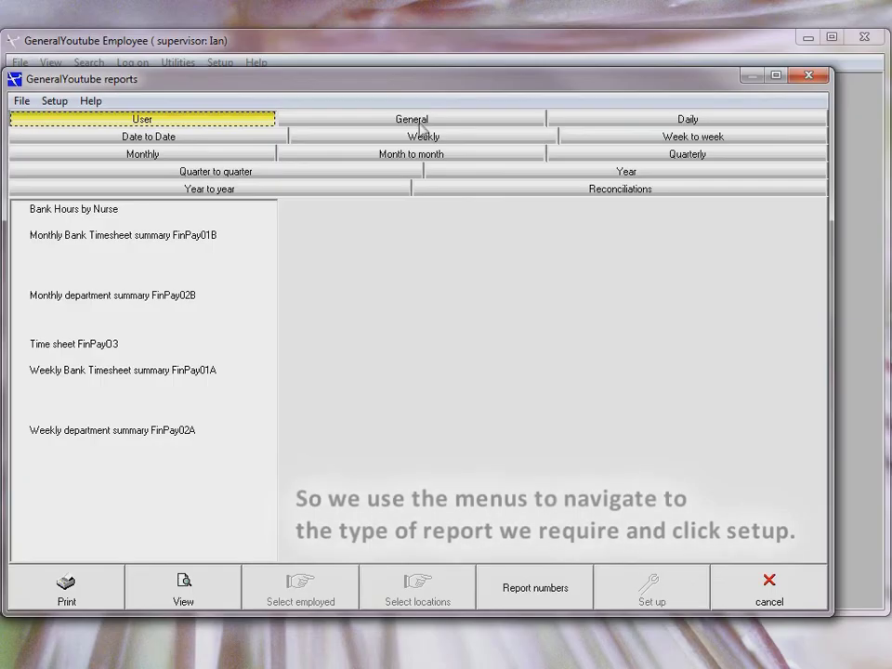
- Open the setup of the general Possible duplicates report, keep T:\ as the template path and mark the report as preferred
click(418, 121)
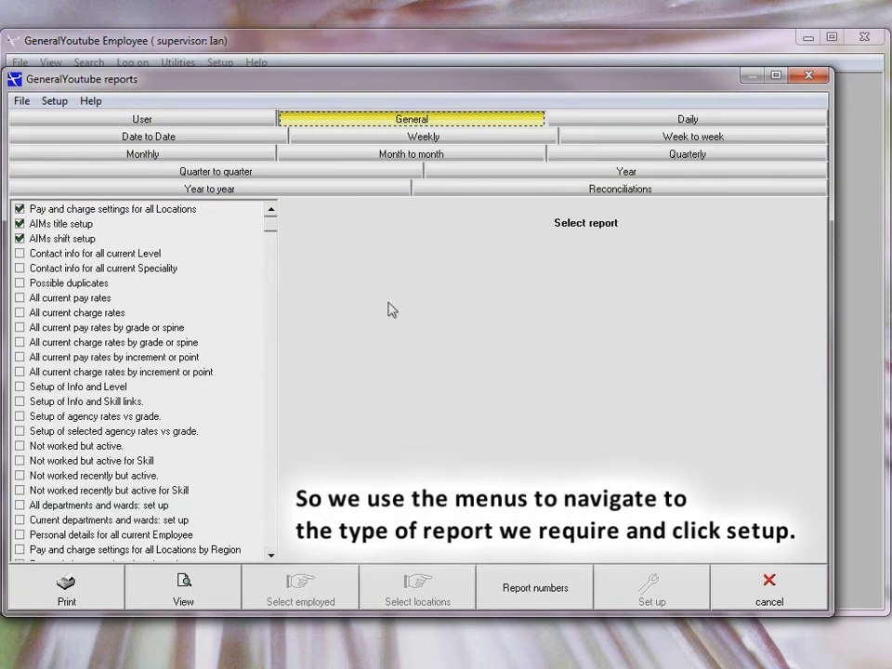
click(72, 283)
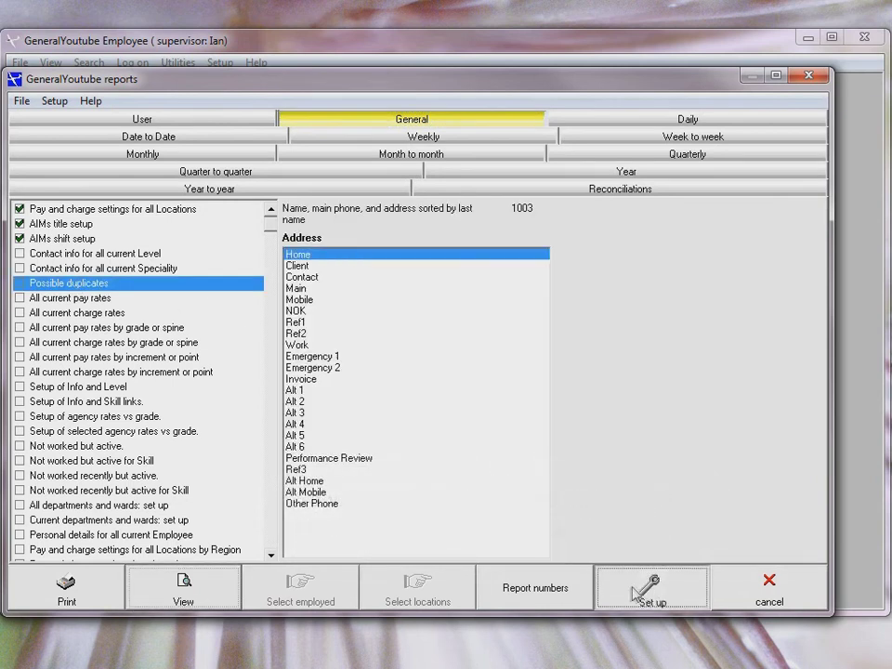
click(643, 583)
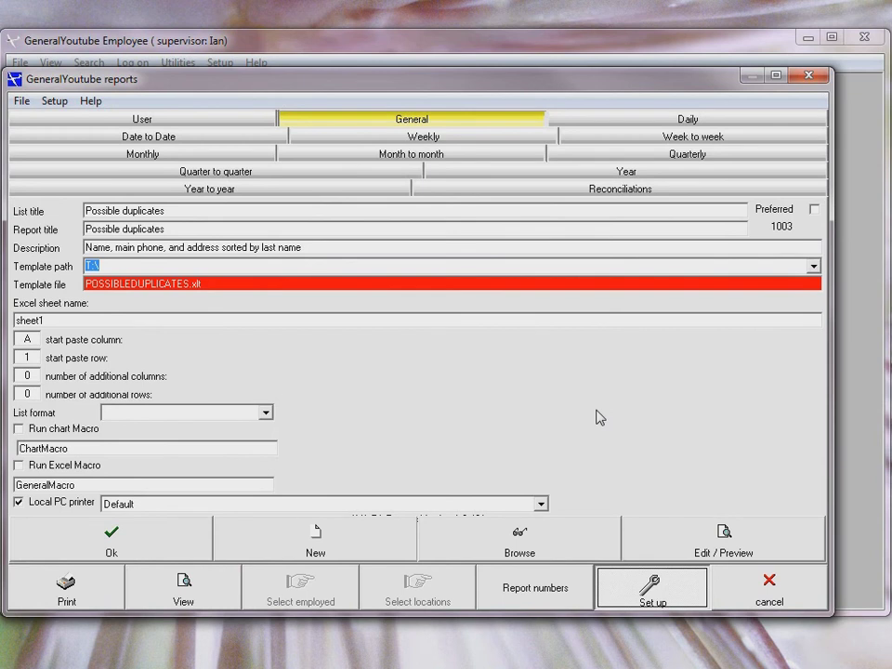
click(815, 266)
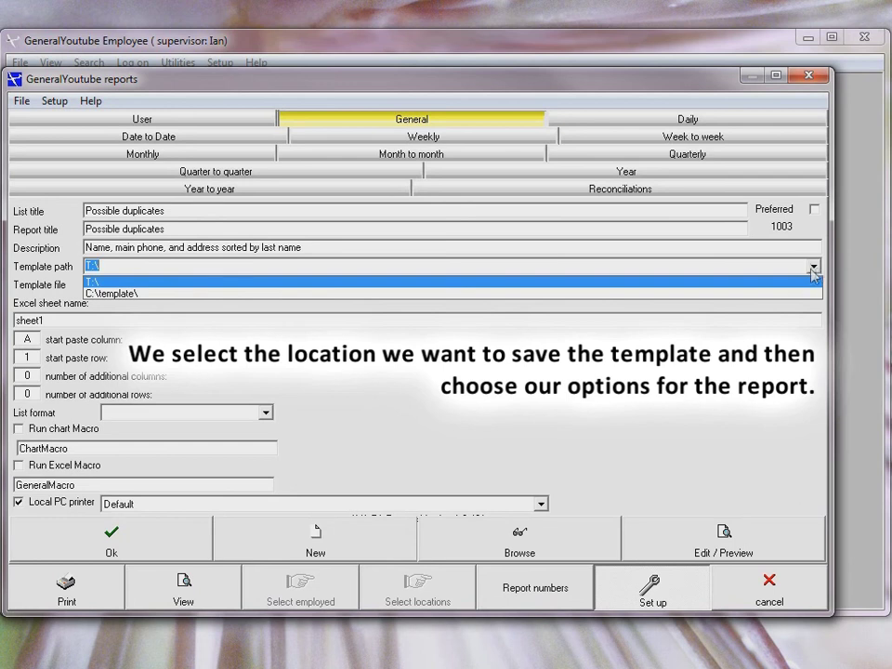
click(814, 269)
click(816, 212)
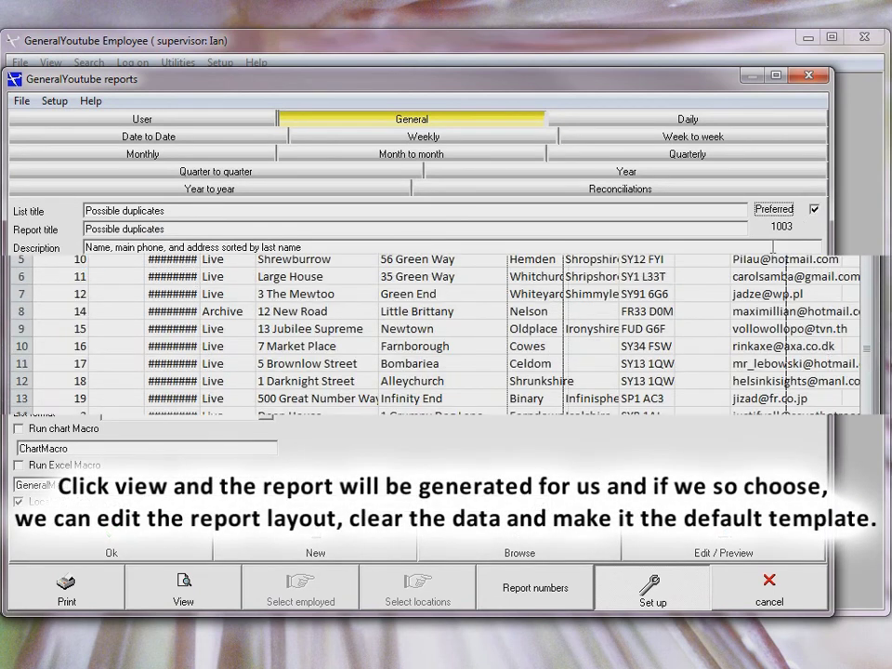
- Widen the narrow columns in the generated Excel report and clear the contents of the whole sheet
drag(687, 171, 746, 171)
drag(803, 171, 811, 171)
right_click(28, 173)
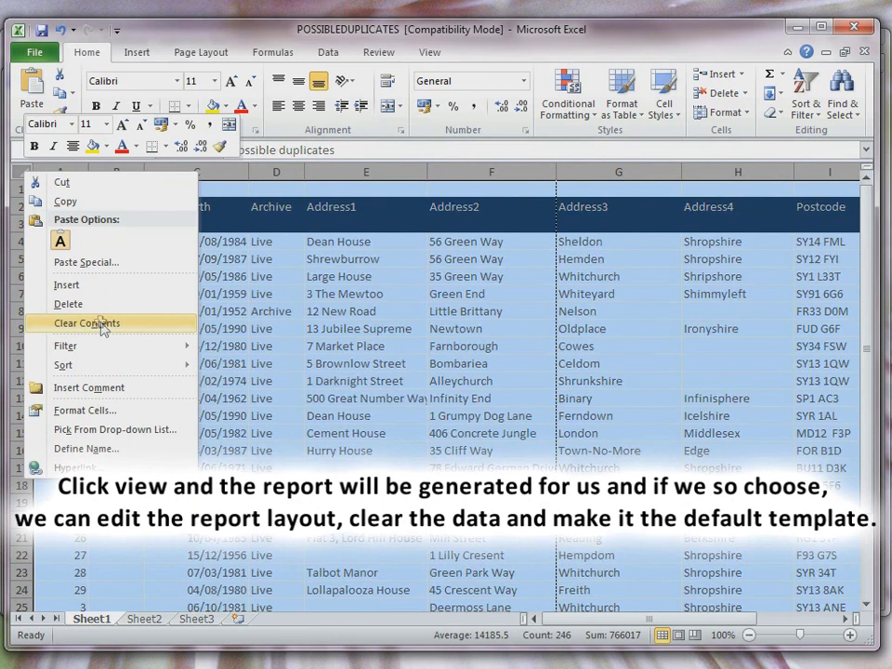
click(100, 321)
- Save the emptied report as the Excel 97-2003 template POSSIBLEDUPLICATES on the Template (T:) drive
key(F12)
click(450, 433)
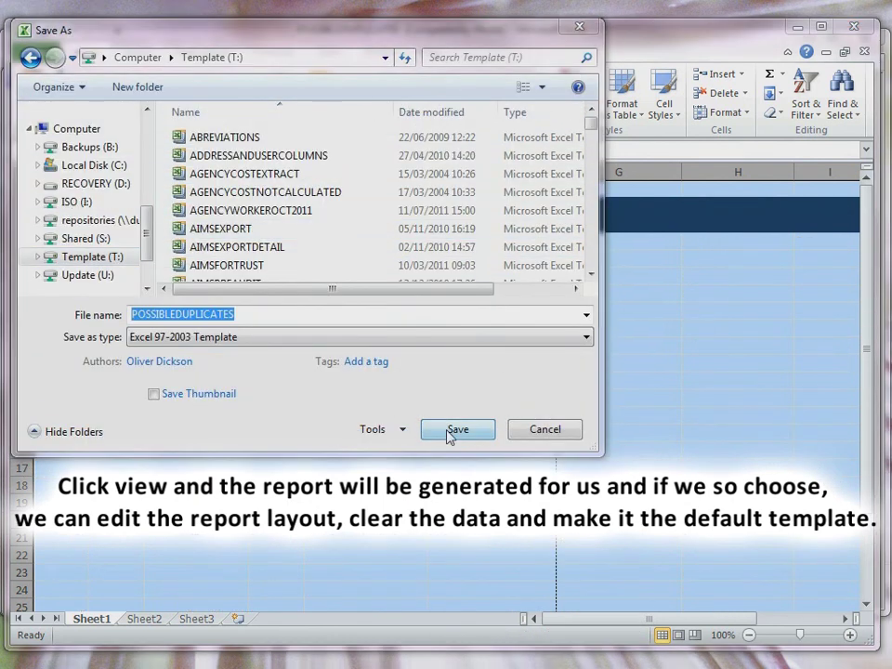